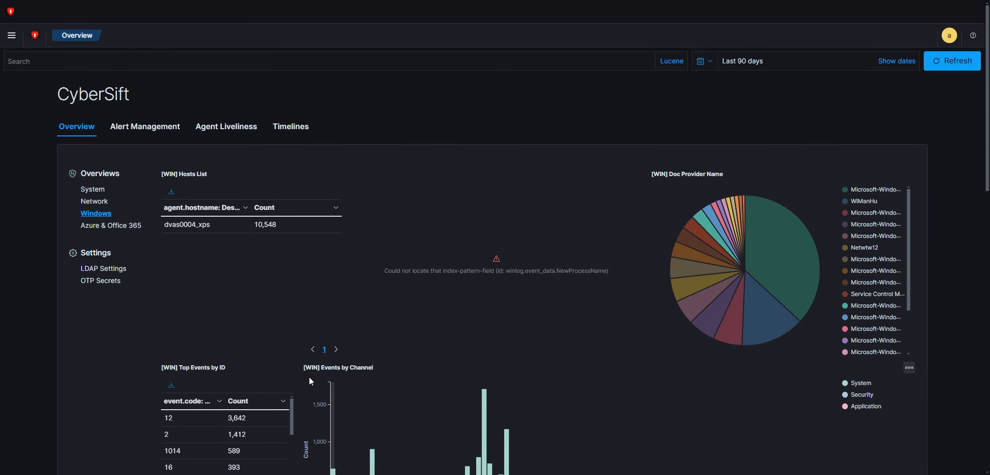
View the LDAP settings and the Agent Liveliness page, and set the time range to Last 1 year
click(115, 269)
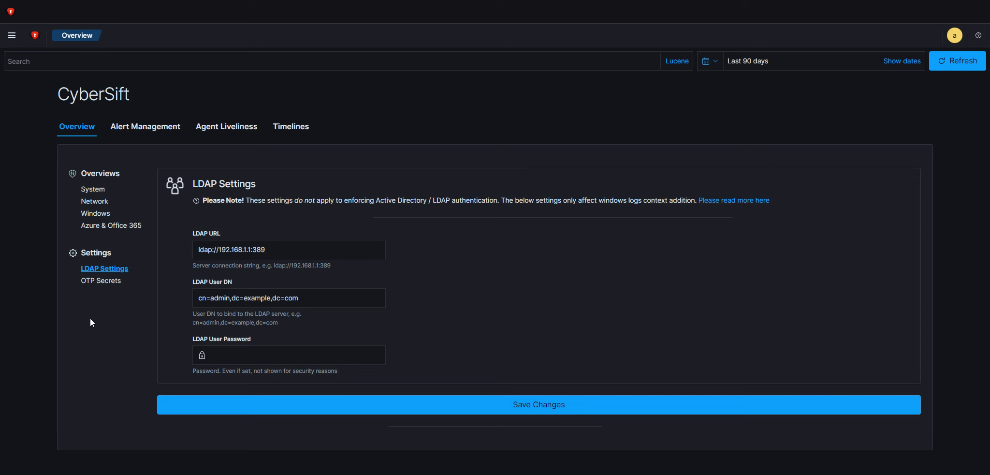
click(207, 130)
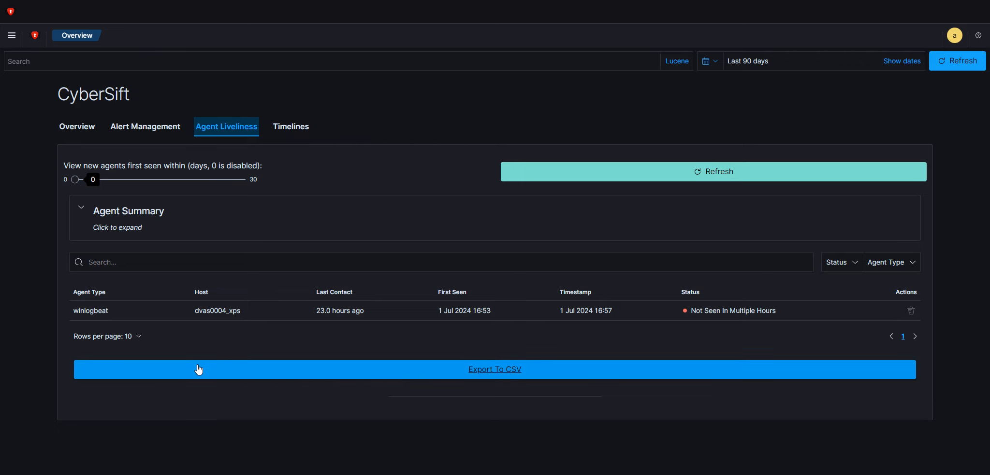
click(709, 61)
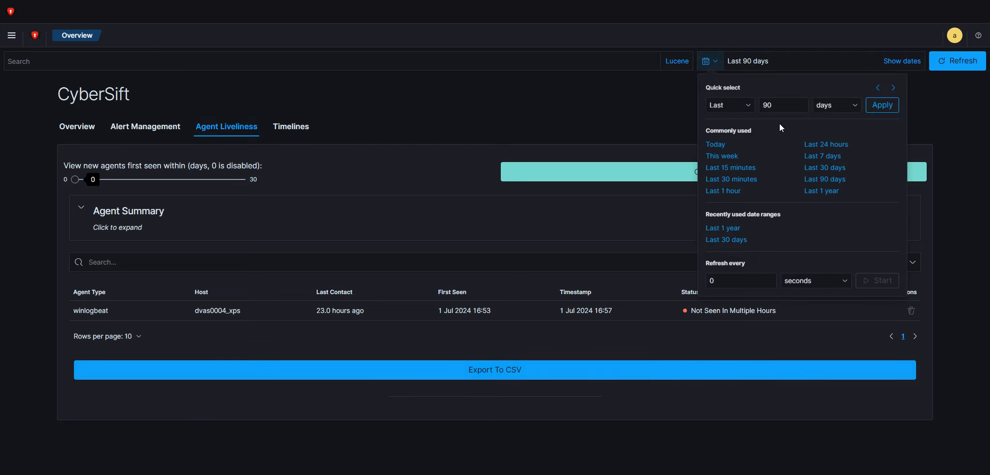
click(810, 192)
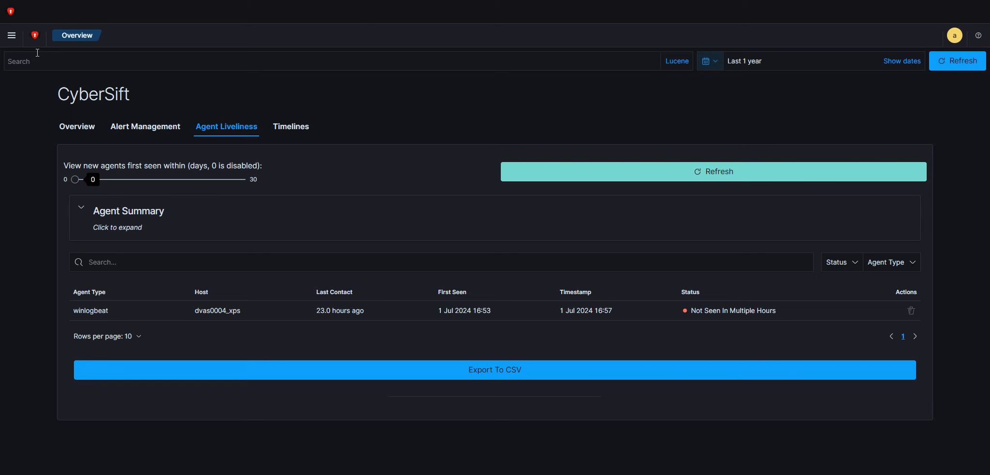
Open Discover and display the list of available index patterns
click(8, 41)
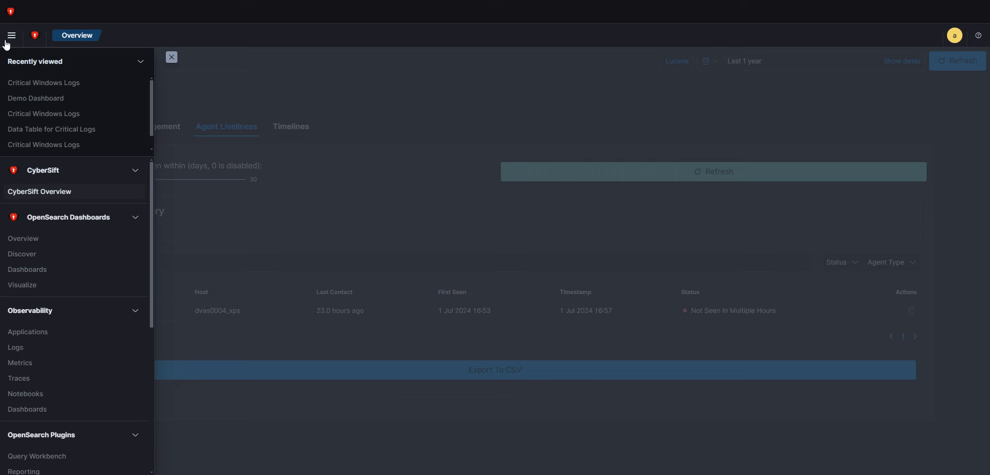
click(43, 260)
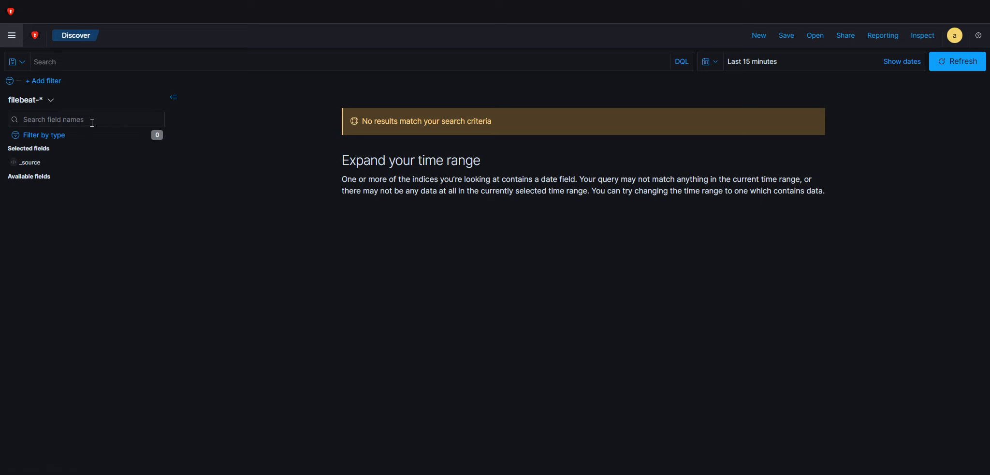
click(50, 100)
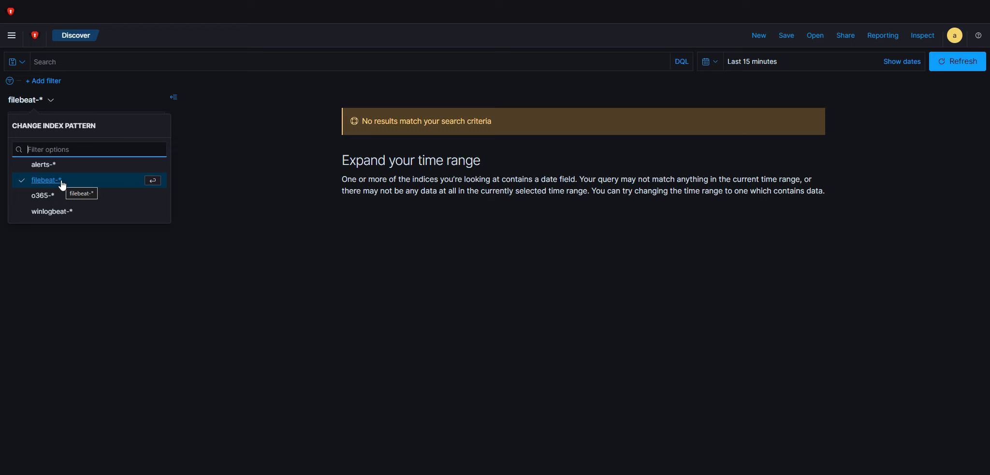
Set winlogbeat-* as the default index pattern in Dashboards Management
click(11, 35)
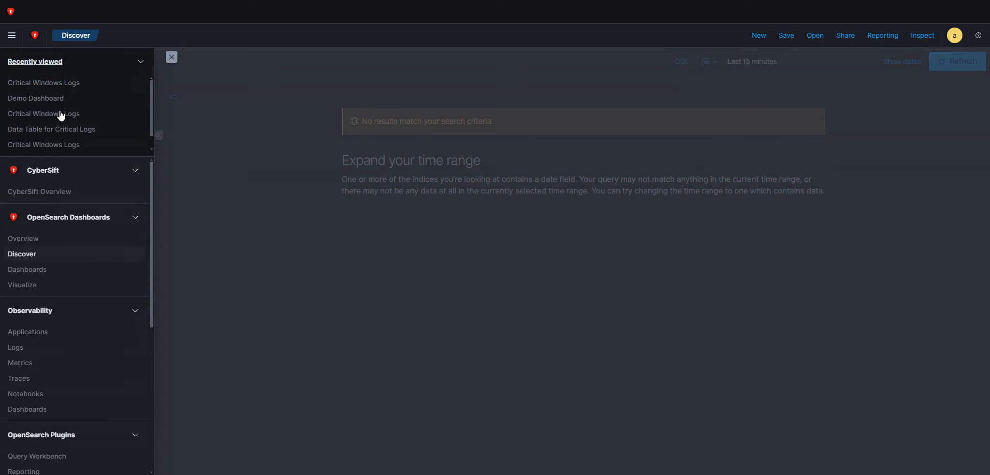
click(90, 430)
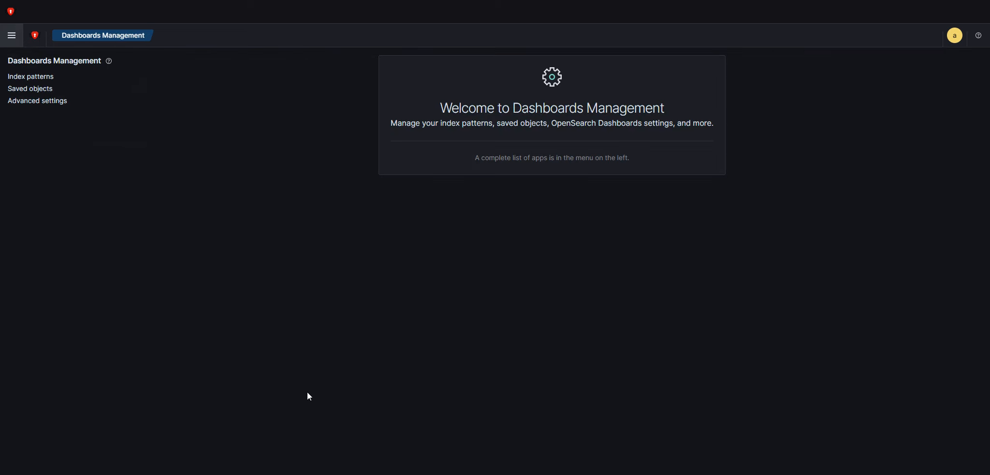
click(25, 80)
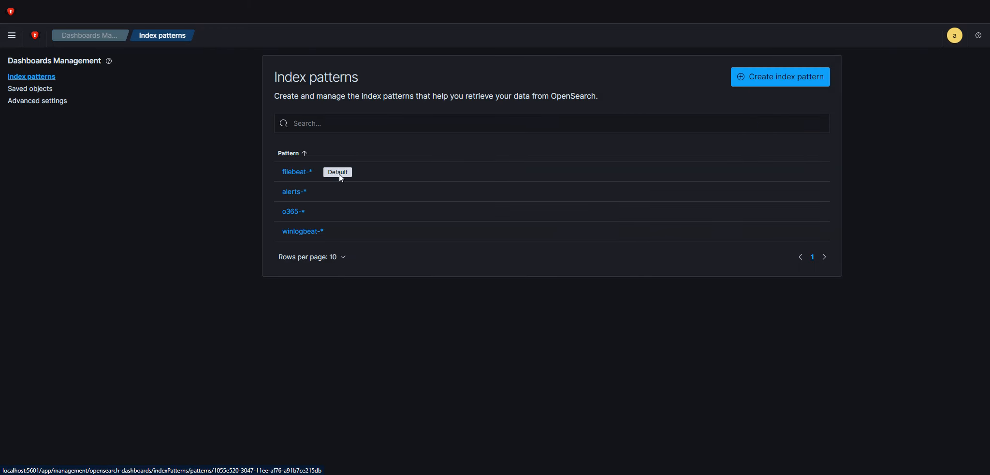
click(291, 238)
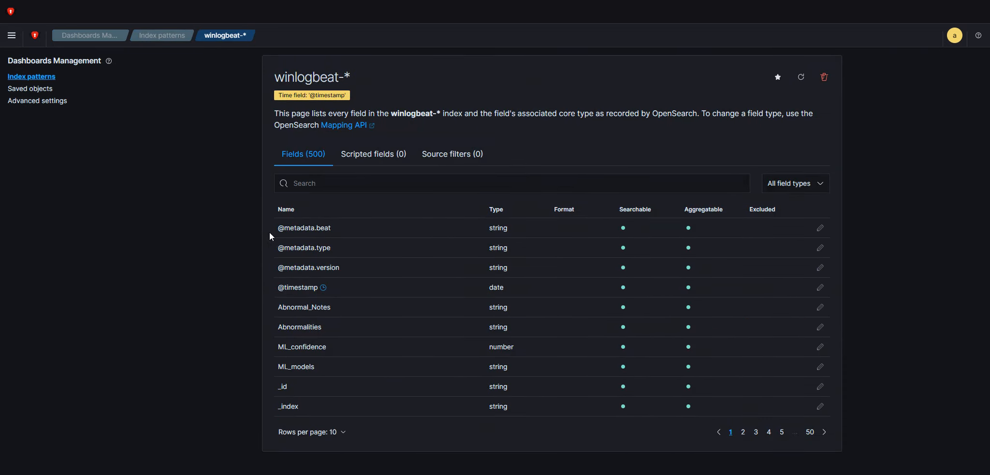
click(778, 78)
Return to Discover and display the winlogbeat-* index pattern for the last 1 year
click(12, 36)
click(21, 254)
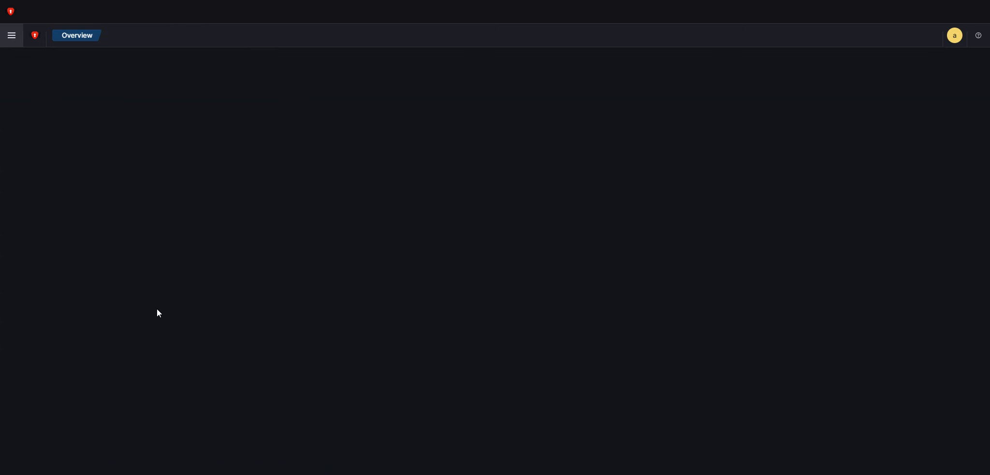
click(33, 101)
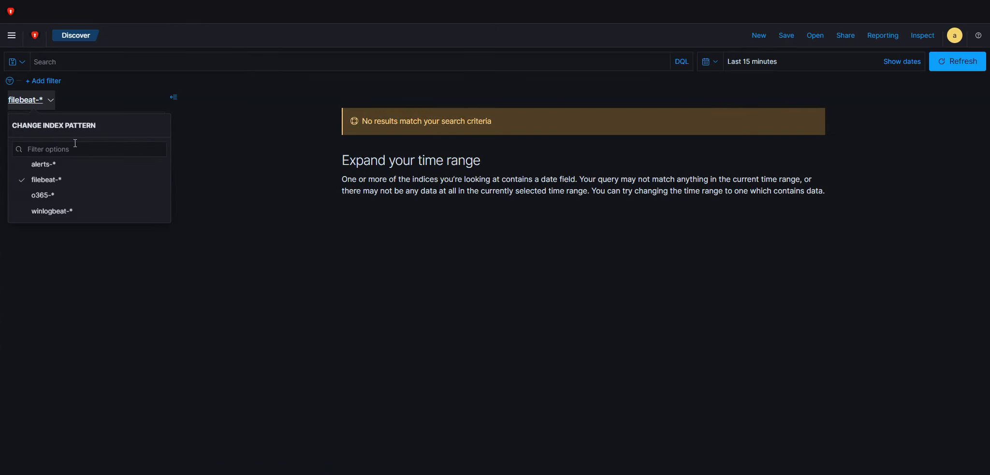
click(70, 210)
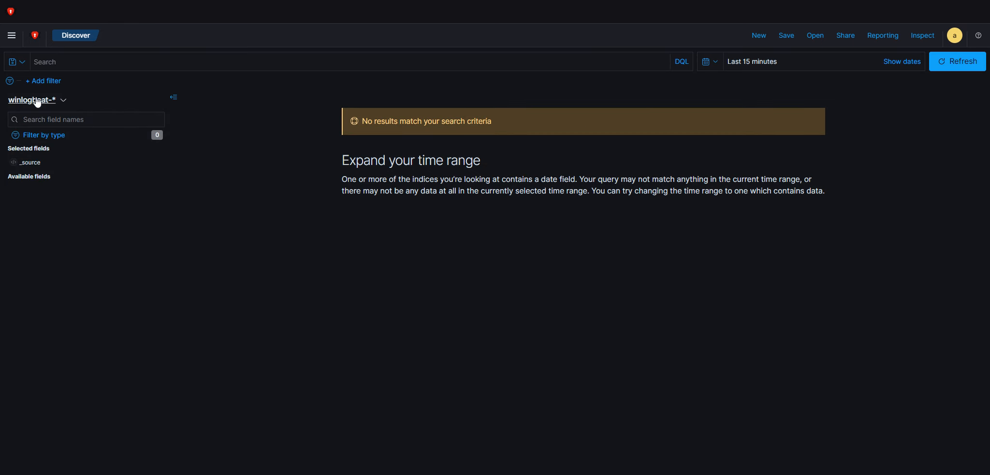
click(718, 64)
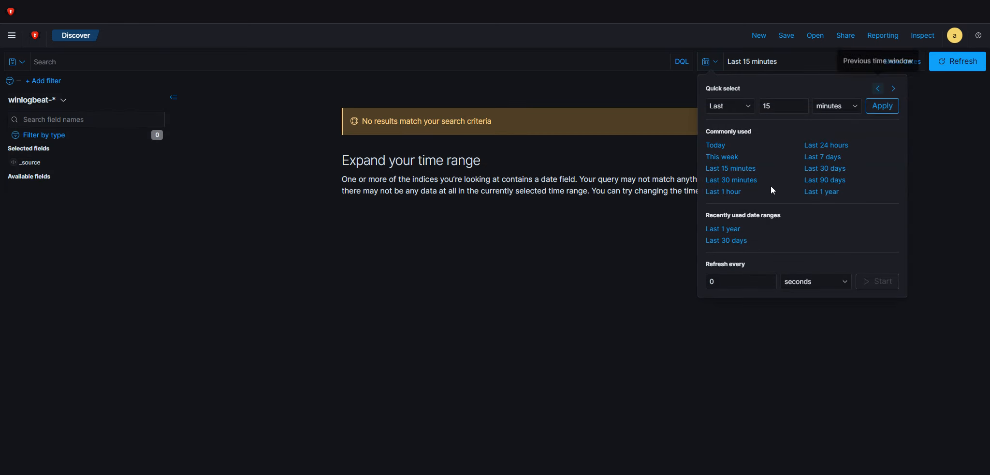
click(807, 192)
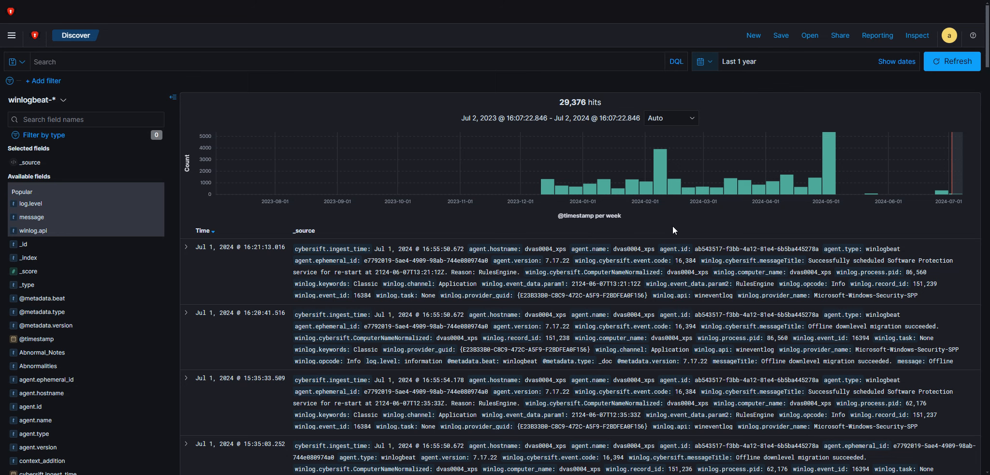
Add the message field as a table column from the expanded details of the newest log entry
click(186, 247)
scroll(410, 323, down, 7)
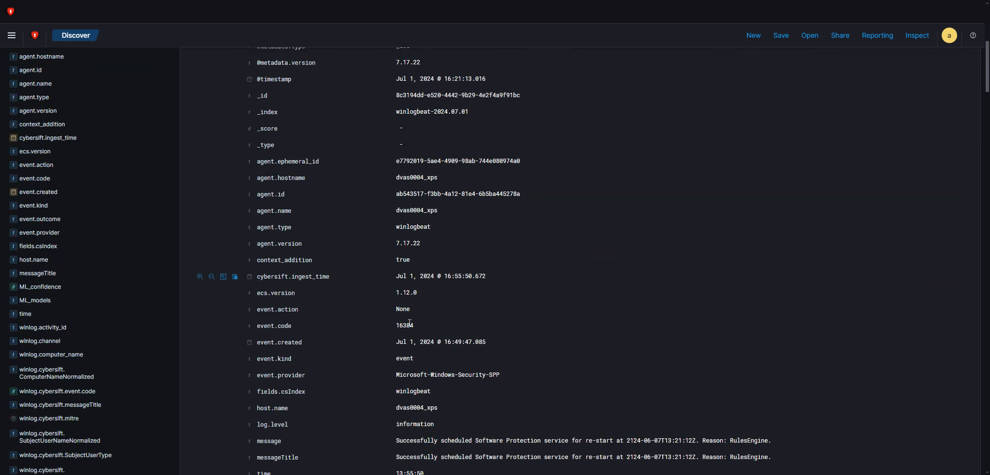
scroll(410, 324, down, 5)
scroll(407, 324, down, 6)
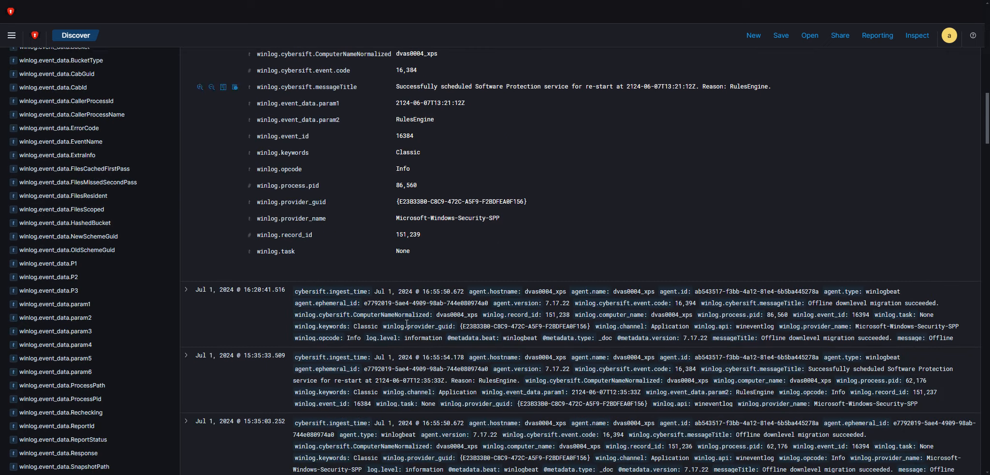
scroll(401, 325, up, 5)
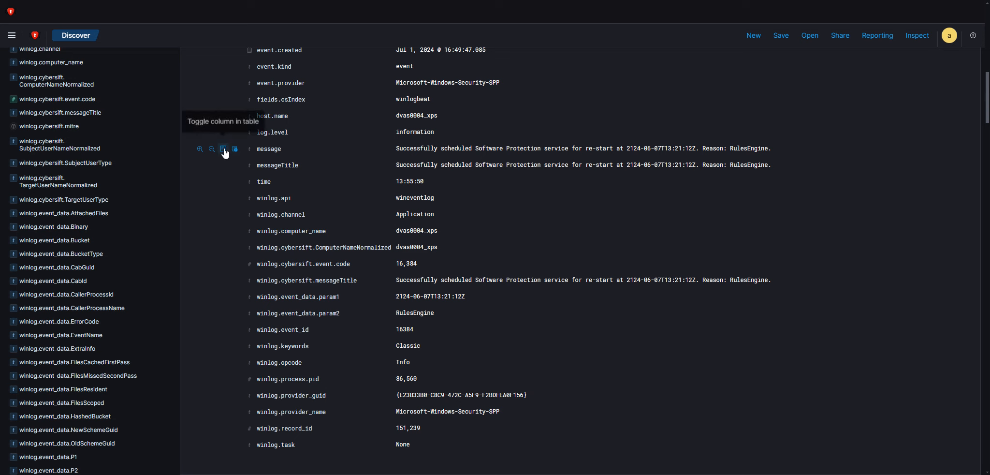
click(224, 150)
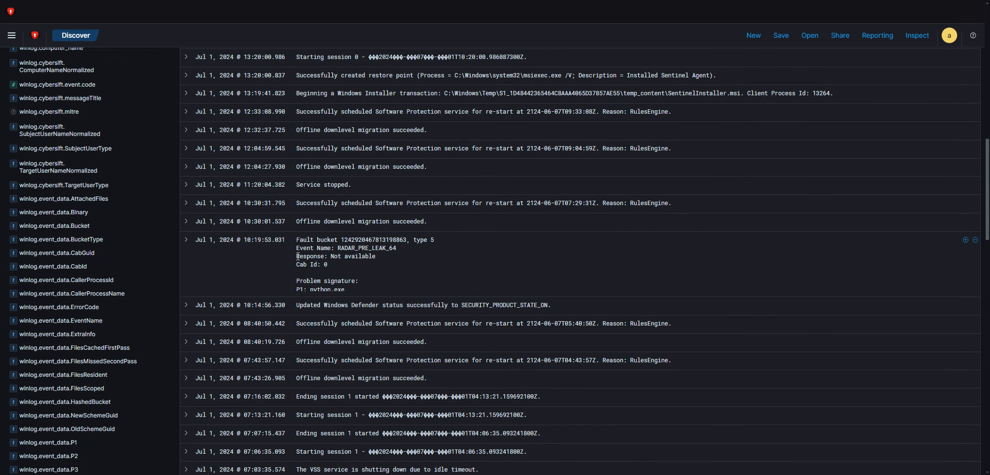
Add the log.level field from the newest entry's details as a column and place it before the message column
scroll(414, 228, down, 8)
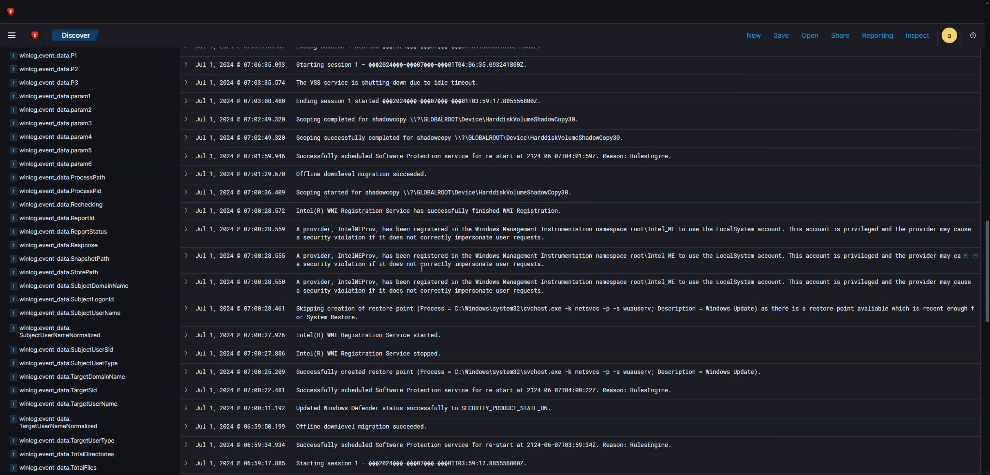
scroll(414, 227, down, 15)
scroll(411, 281, up, 20)
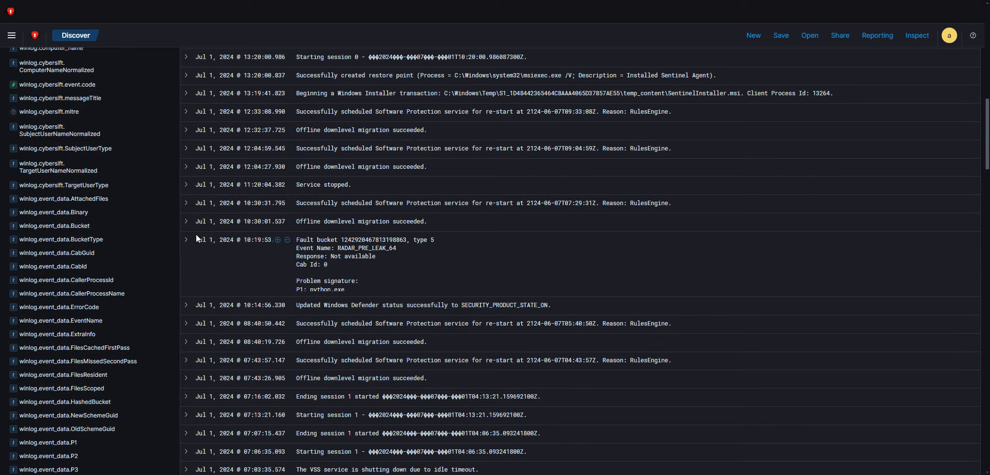
scroll(346, 256, up, 10)
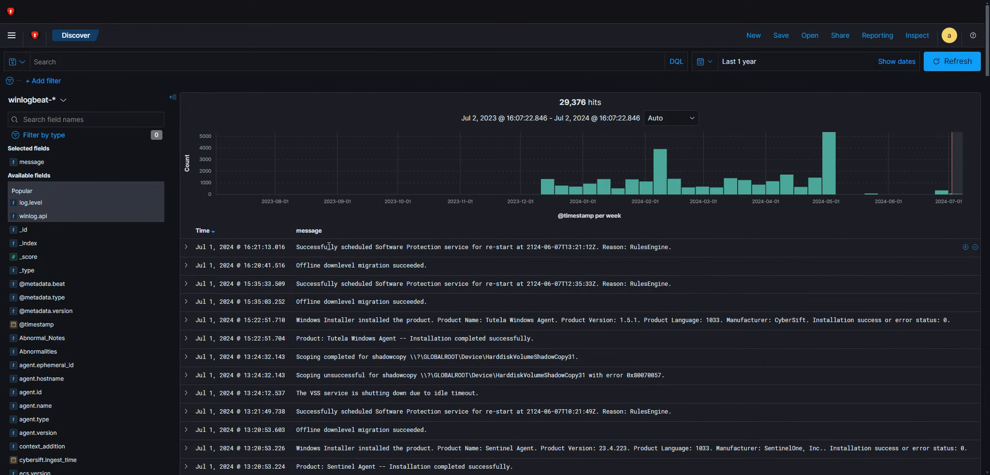
click(186, 246)
scroll(324, 363, down, 3)
scroll(317, 361, down, 7)
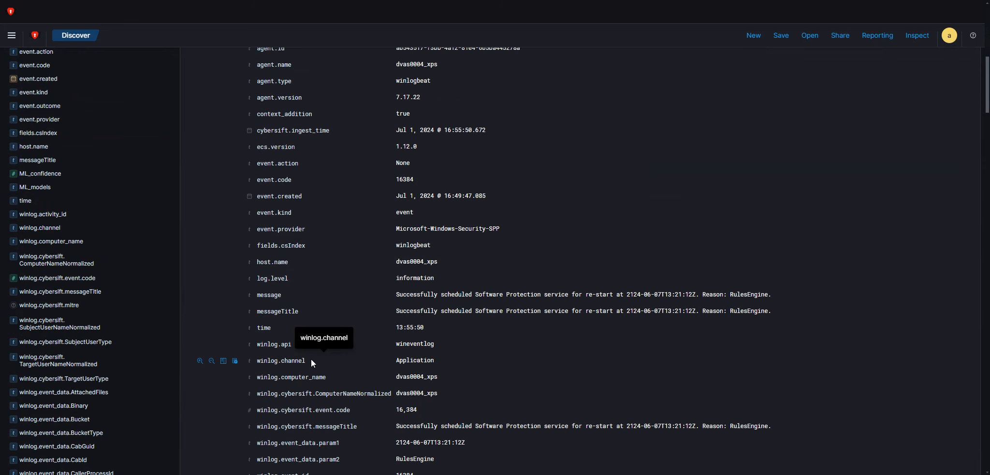
click(223, 279)
scroll(606, 408, up, 10)
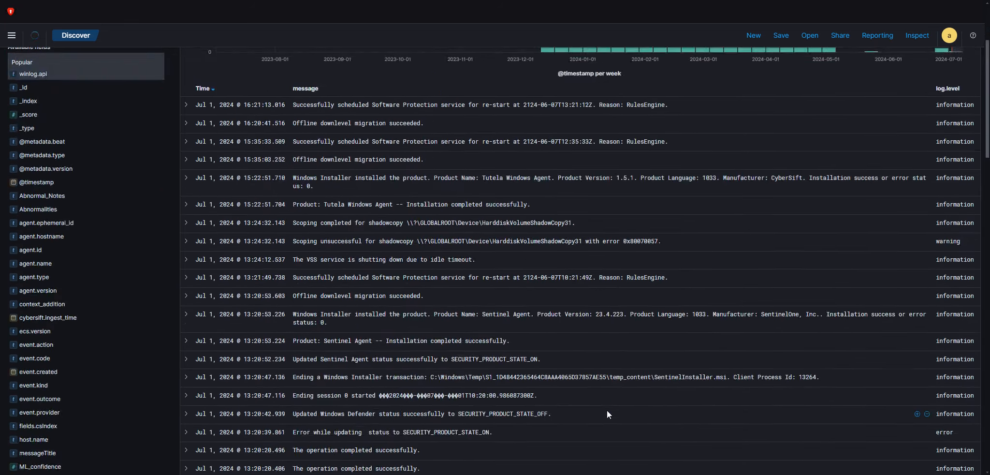
click(975, 231)
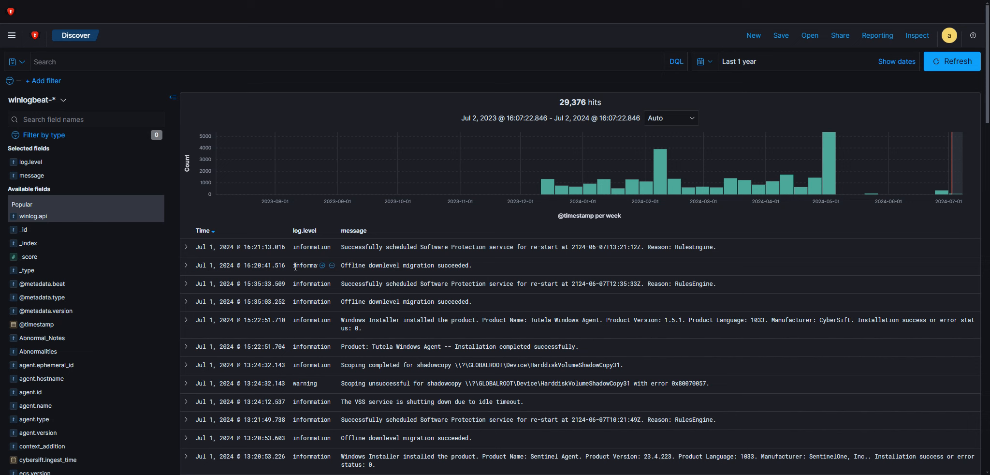
Examine the log.level field's top values and its full value counts, including the critical entry
click(37, 163)
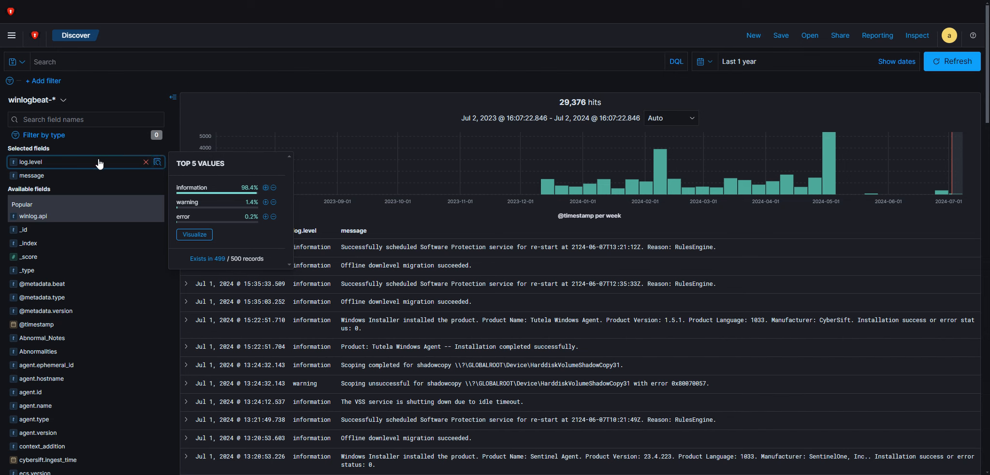
click(99, 163)
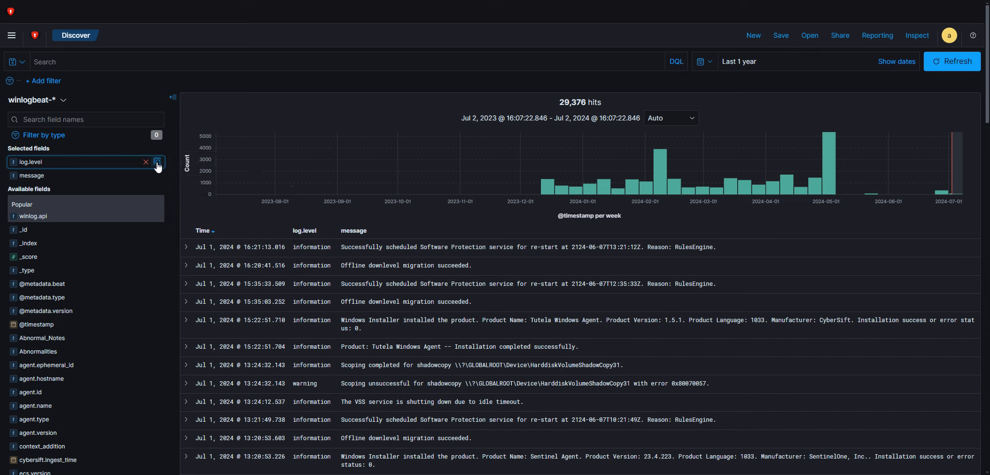
click(157, 165)
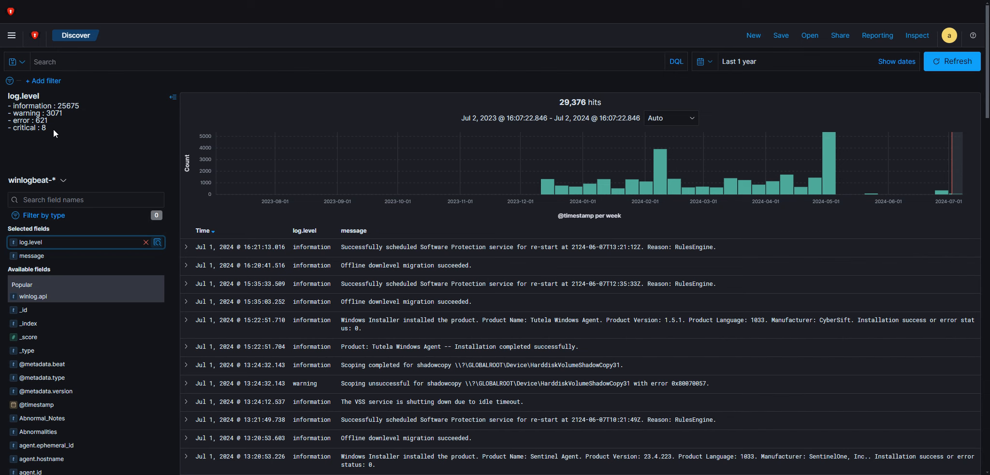
drag(47, 129, 13, 129)
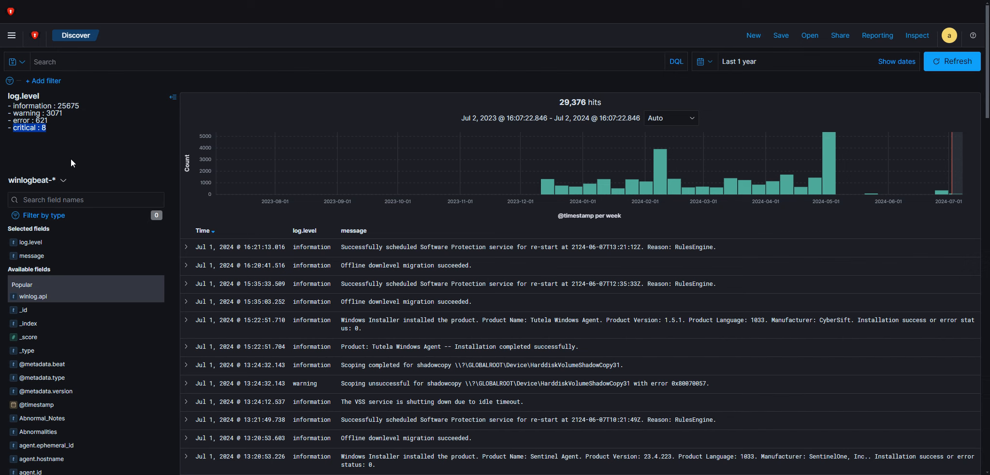
click(54, 149)
Filter the logs with the previously used query log.level:critical
click(70, 63)
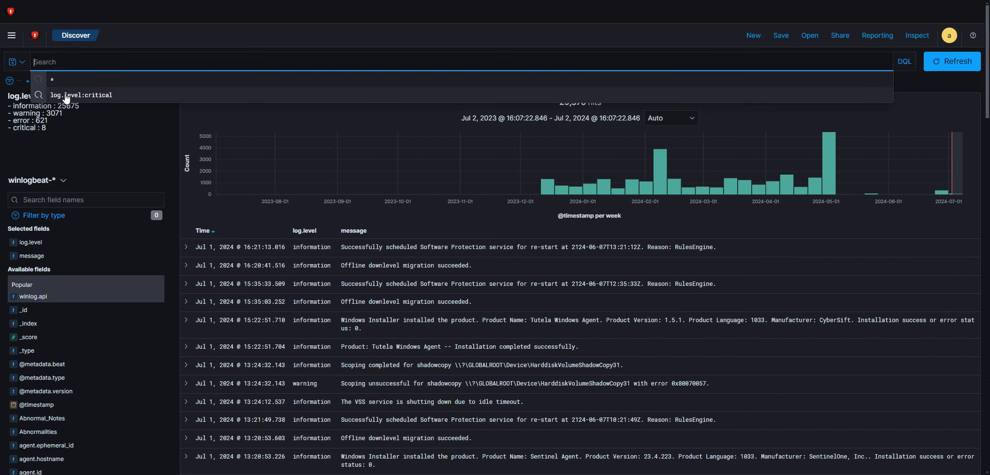
click(70, 96)
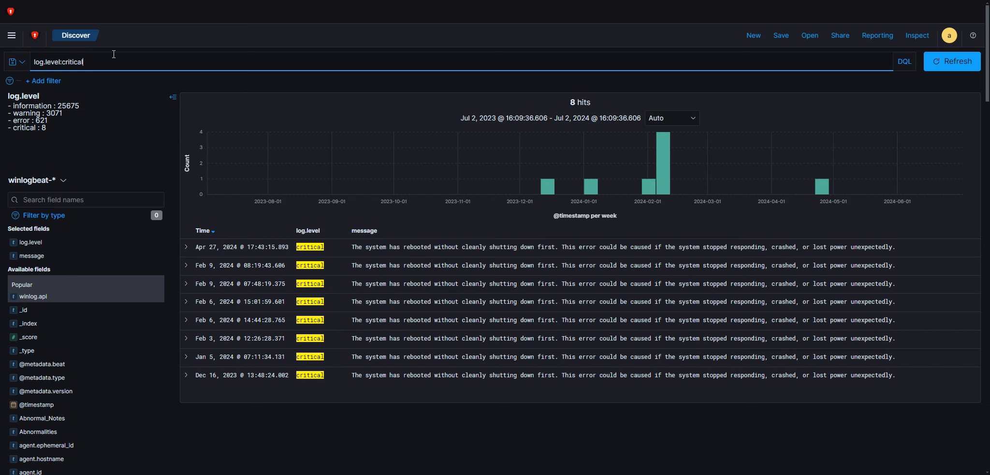
click(313, 51)
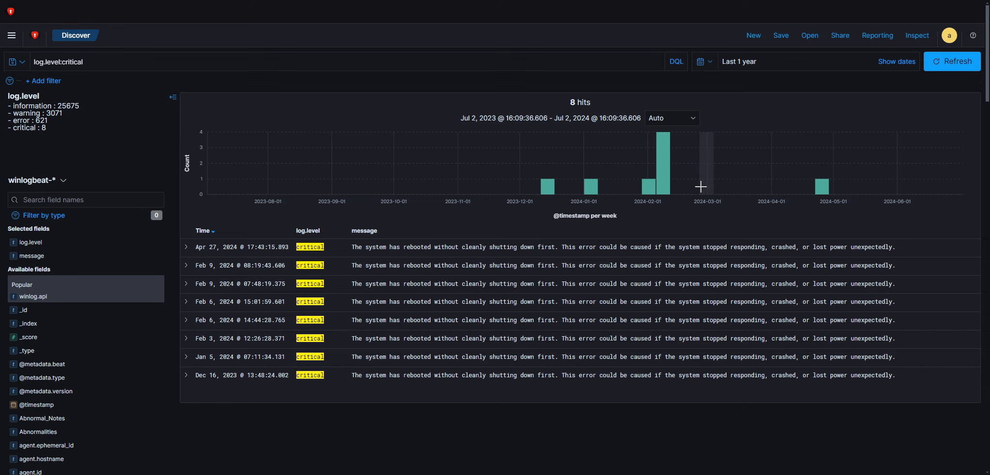
Save the current Discover search with the title "Critical Windows Event Logs"
click(779, 36)
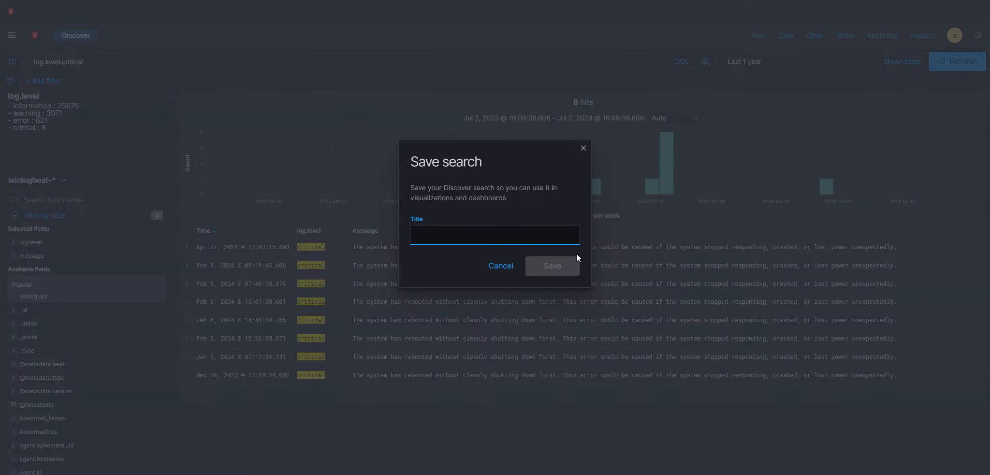
text(Crti)
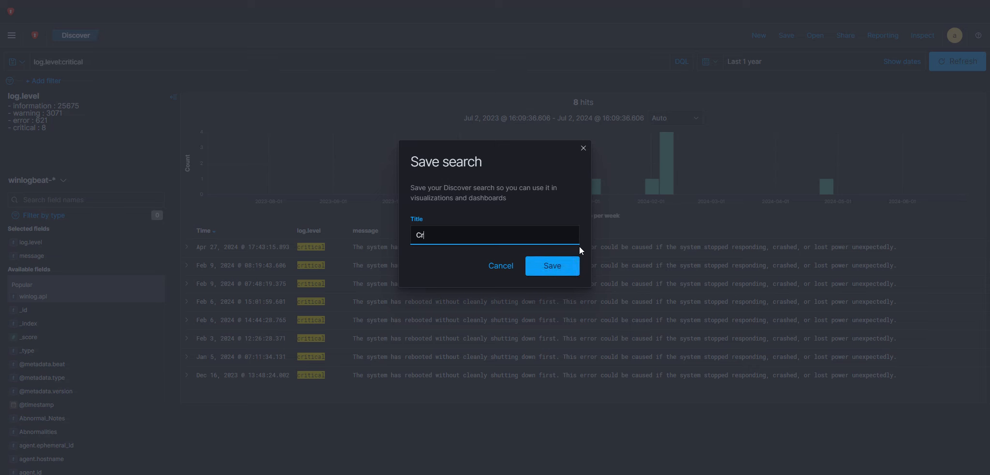
key(BackSpace)
key(BackSpace)
text(itical Windows Event Logs)
click(562, 266)
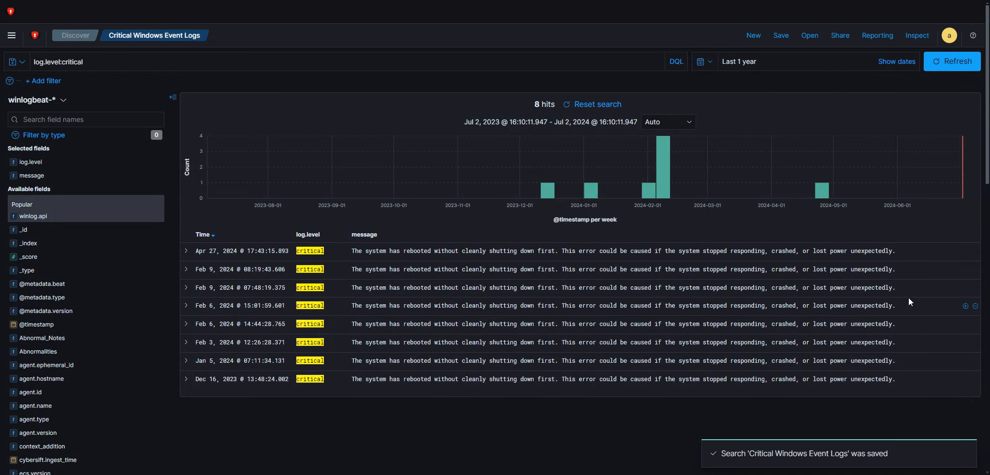
Return to an unfiltered Discover view and reopen the saved search "Critical Windows Event Logs"
click(75, 35)
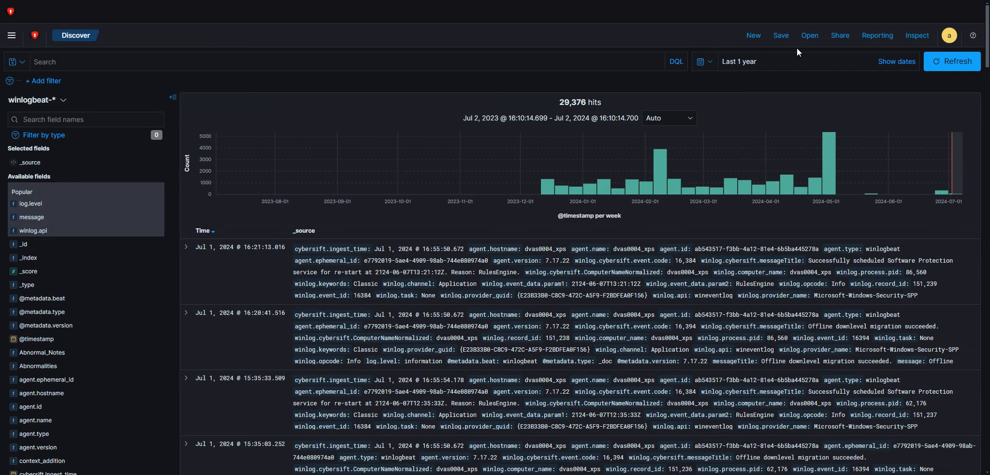
click(809, 36)
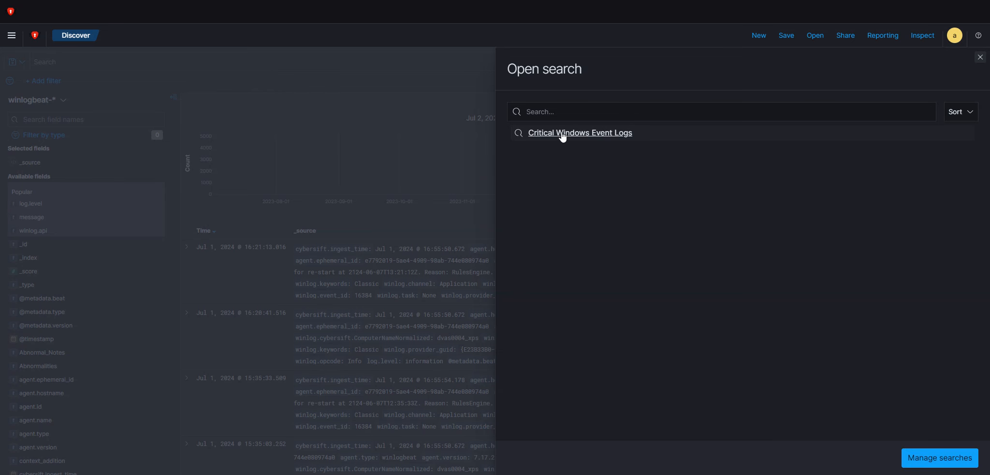
click(562, 134)
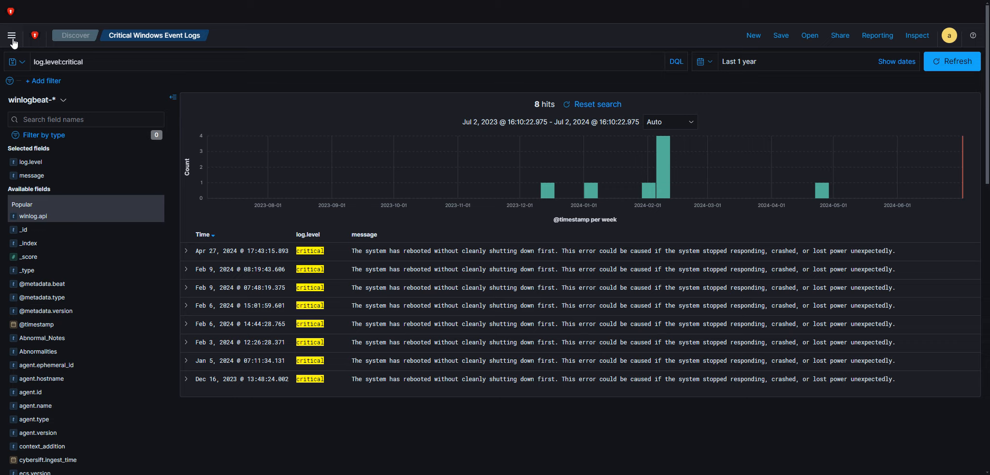
Create a new Data Table visualization in Visualize with the saved search "Critical Windows Event Logs" as its source
click(11, 37)
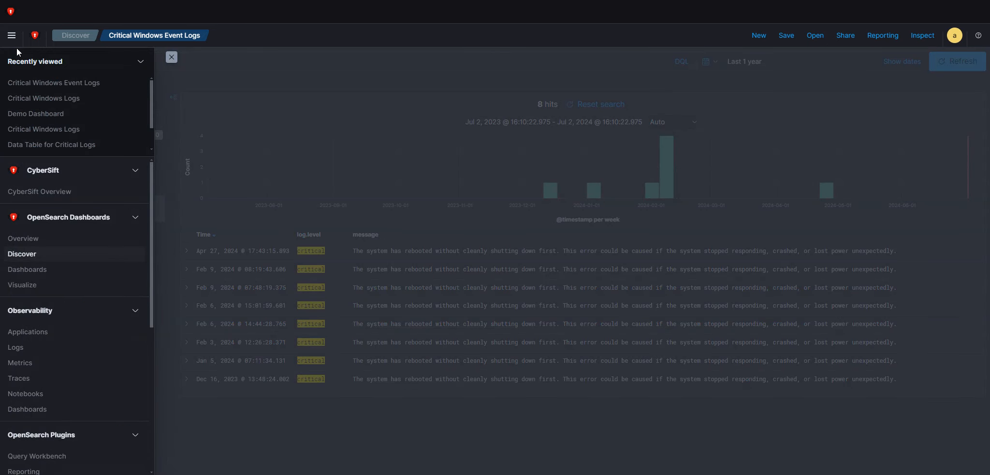
click(30, 285)
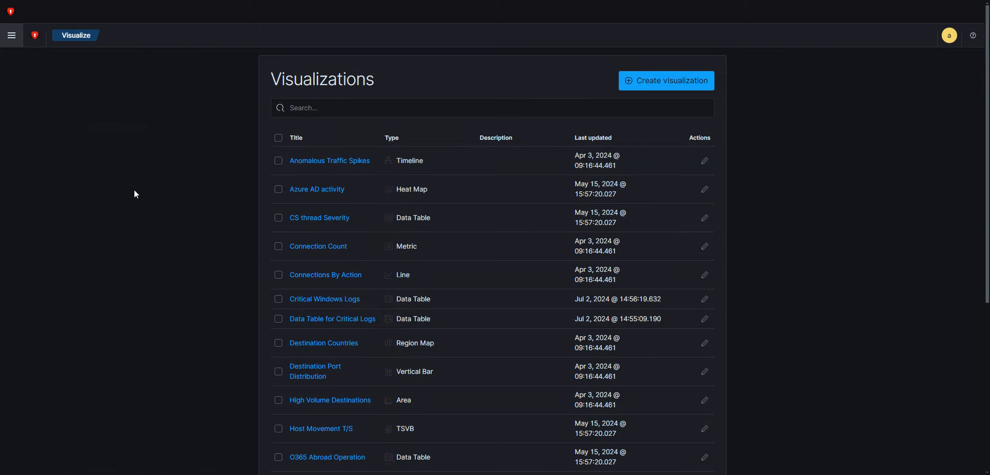
click(707, 81)
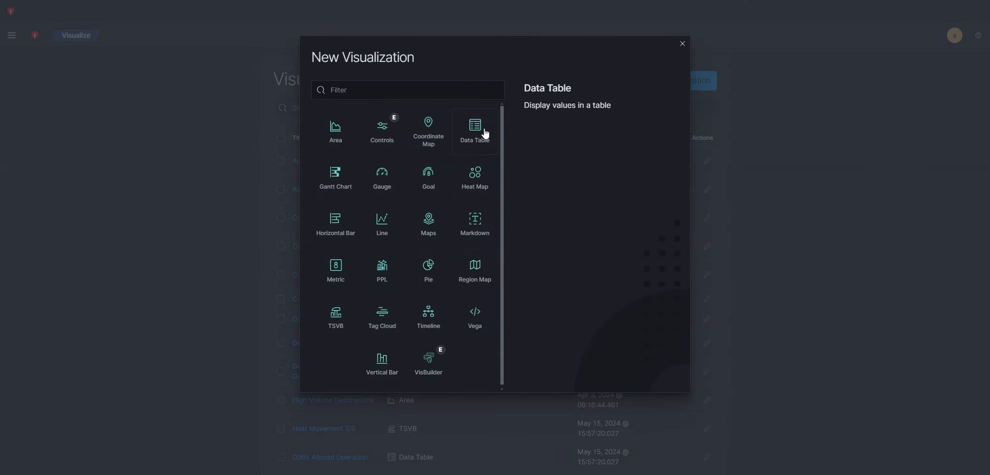
click(485, 133)
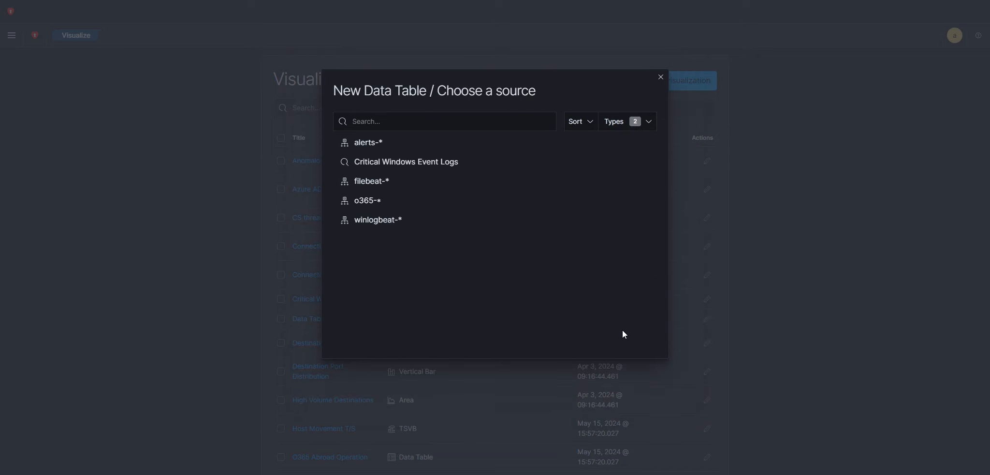
click(342, 164)
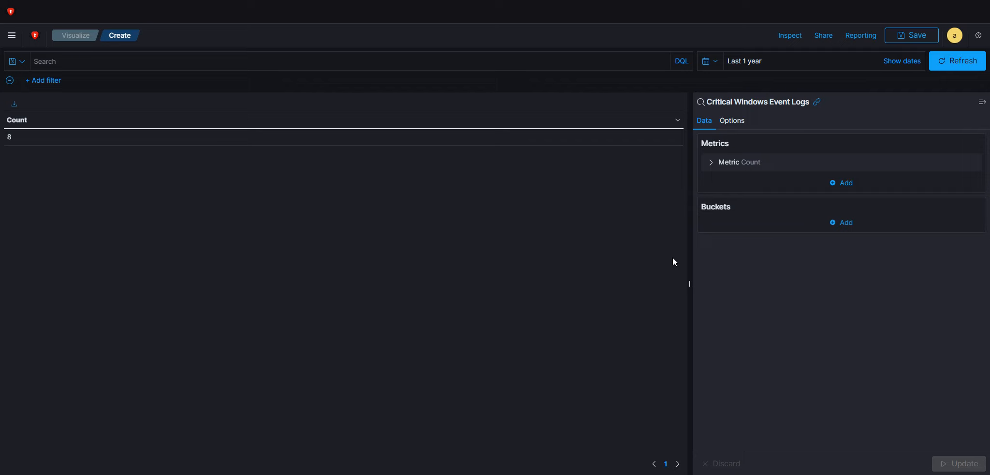
Add a Split rows bucket with the Terms aggregation to the data table
click(842, 223)
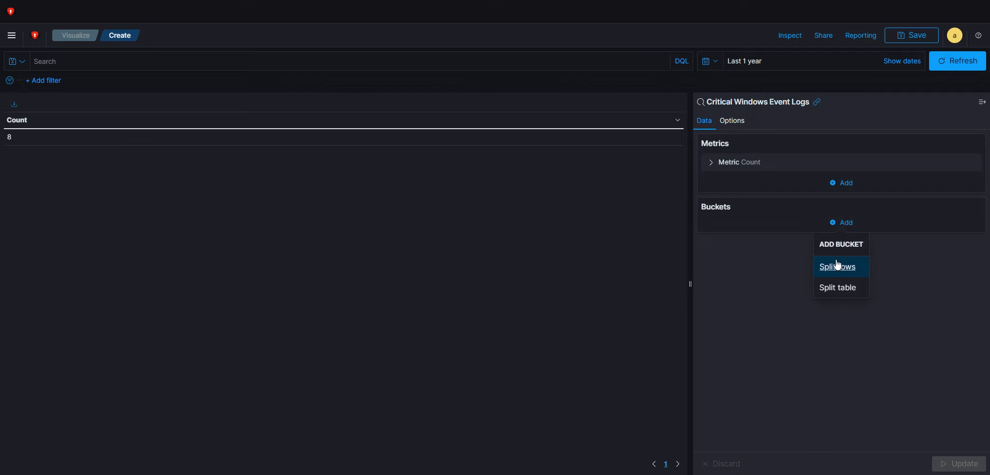
click(838, 265)
click(817, 262)
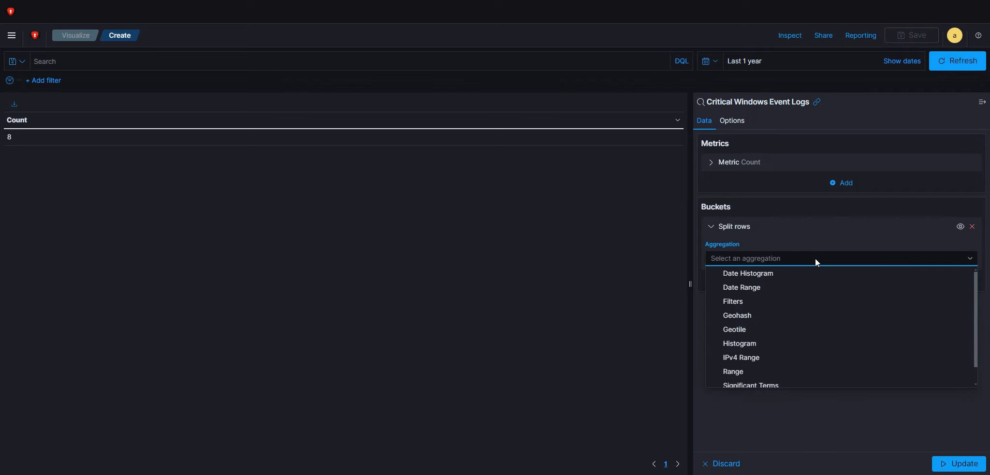
text(ter)
right_click(774, 266)
click(765, 271)
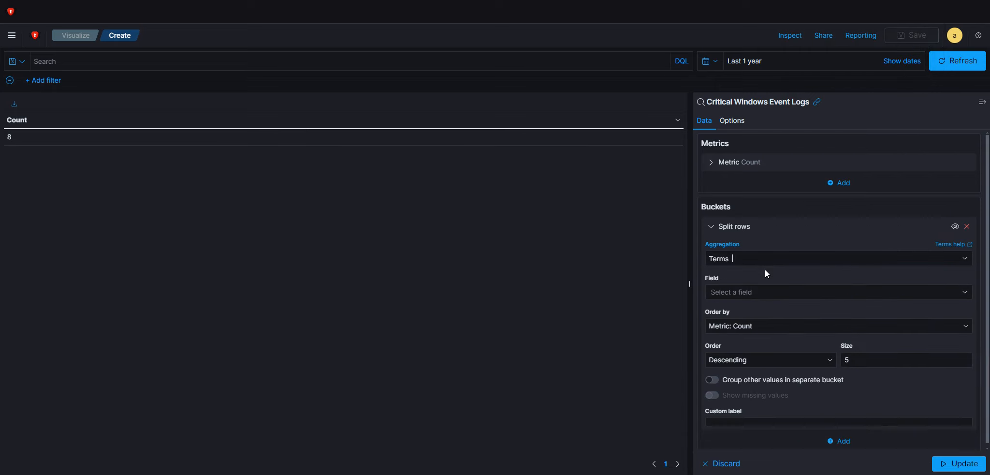
click(952, 463)
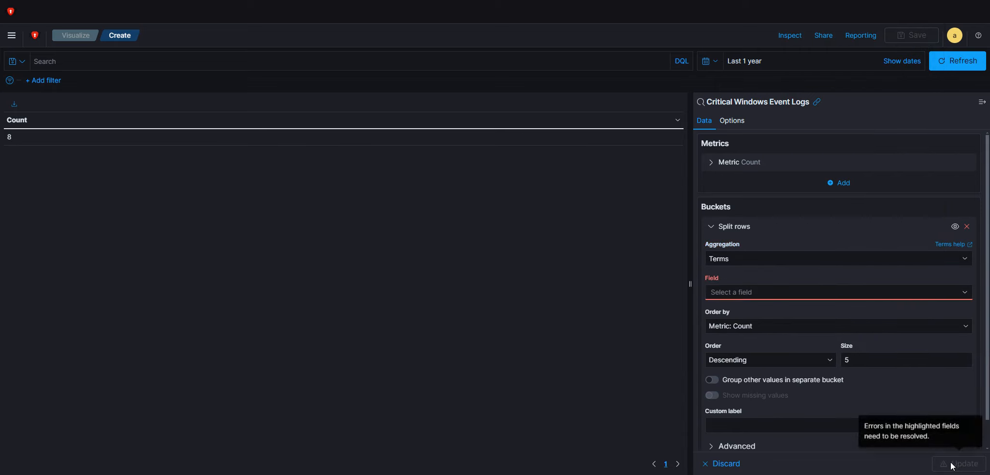
Set the Terms bucket's field to agent.name and update the data table
click(784, 292)
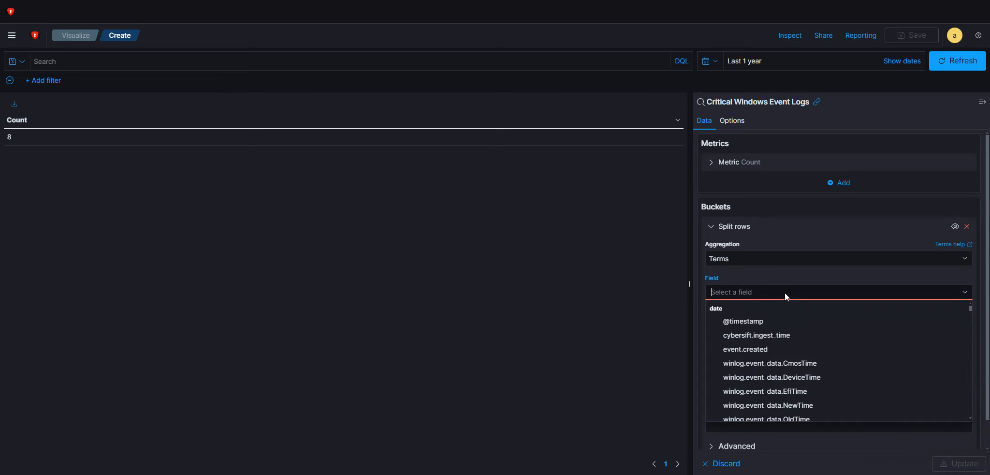
text(age)
click(743, 349)
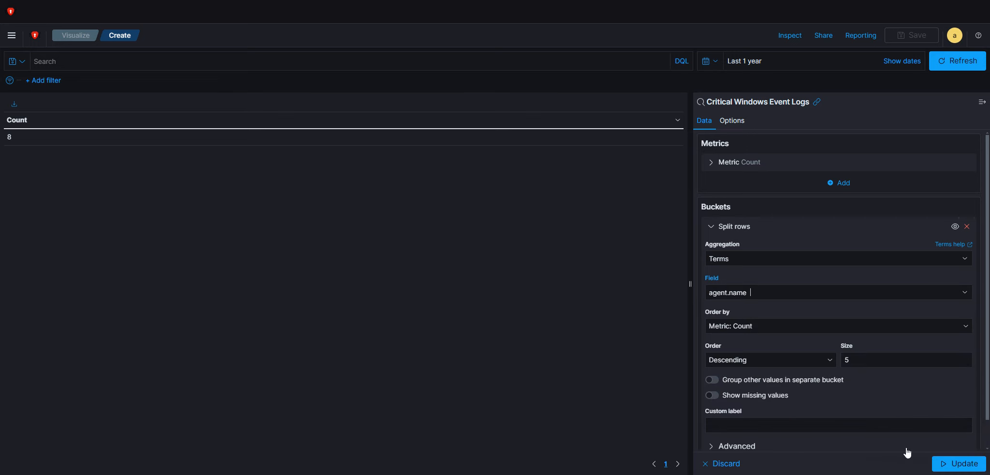
click(959, 463)
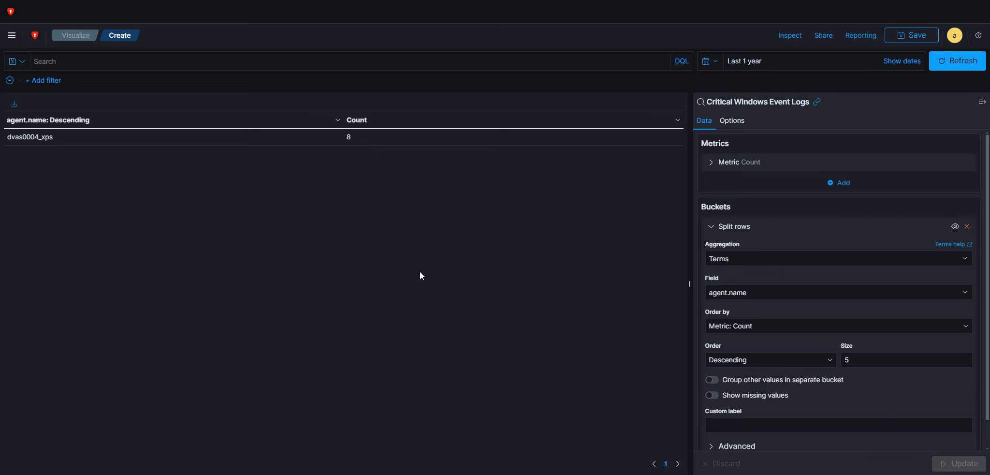